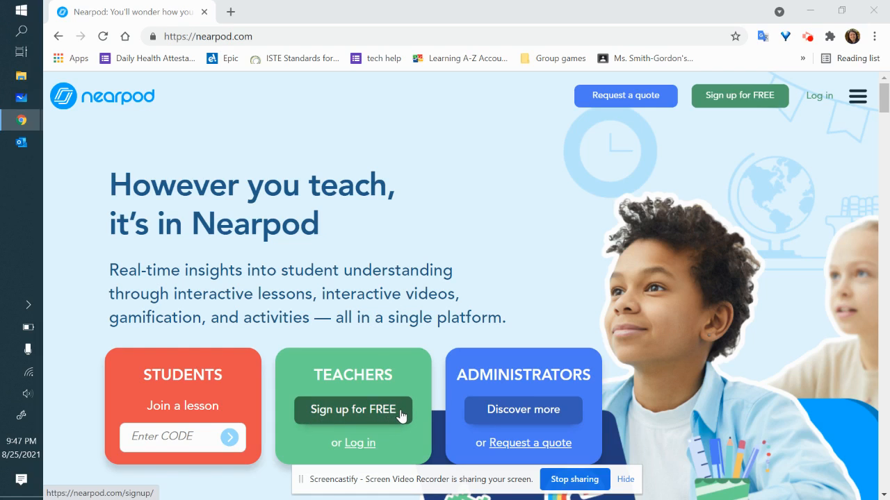
# Step: Log in to Nearpod as a teacher with the Google account and start creating a new lesson
pyautogui.click(357, 445)
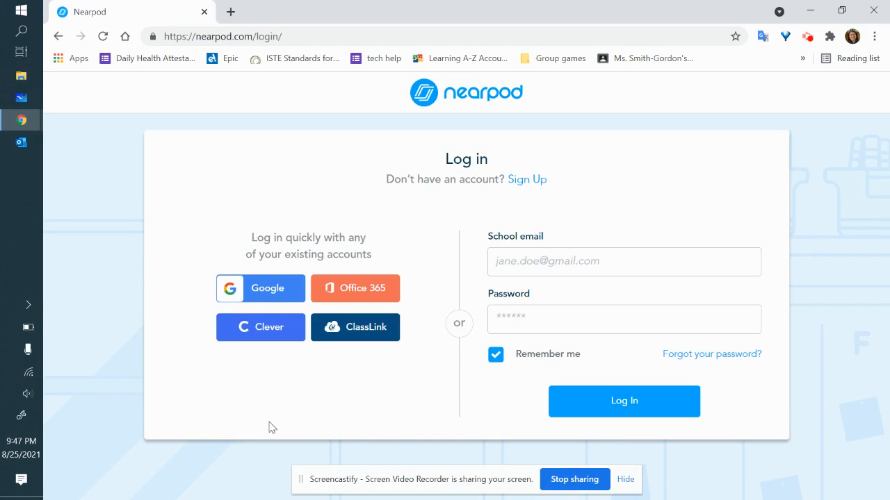
pyautogui.click(263, 294)
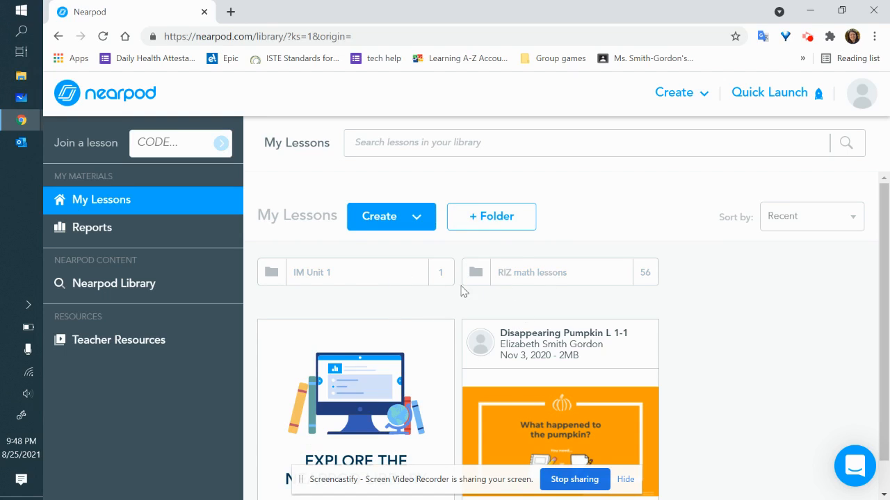
pyautogui.click(369, 221)
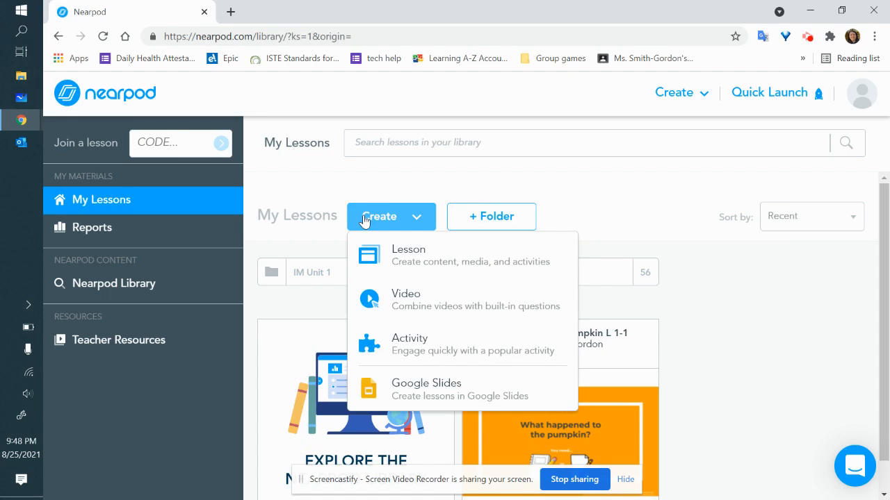
pyautogui.click(429, 261)
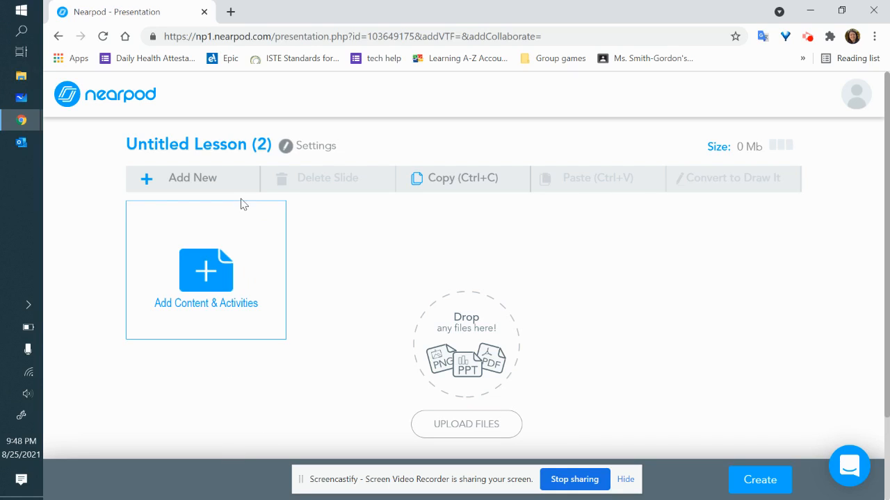
# Step: Rename the untitled lesson as "Unit 1 Lesson 1"
pyautogui.click(266, 151)
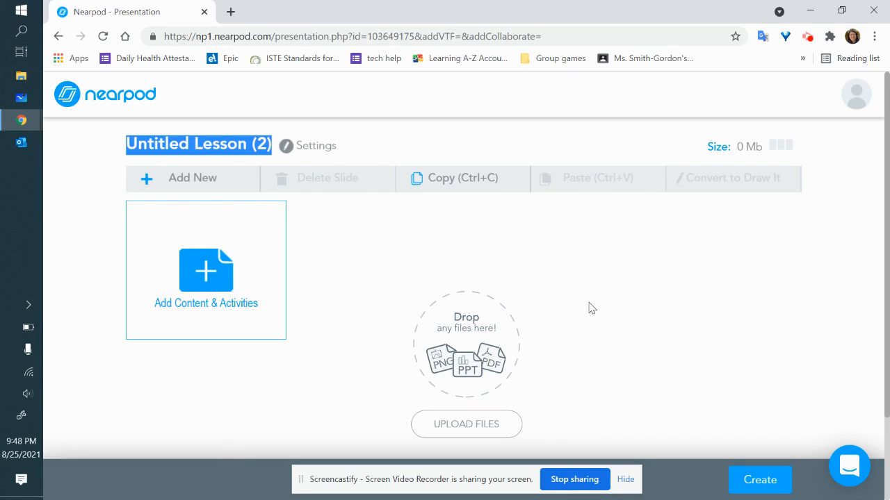
pyautogui.write('Unit')
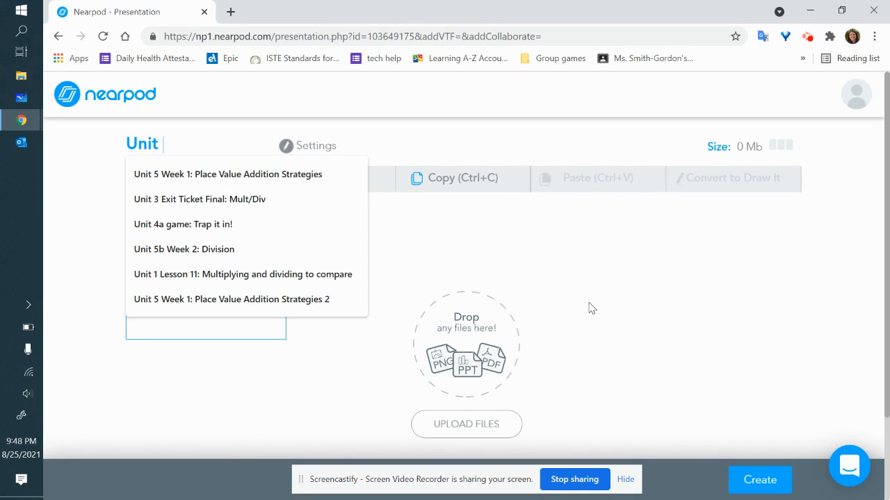
pyautogui.write('1 Lesson ')
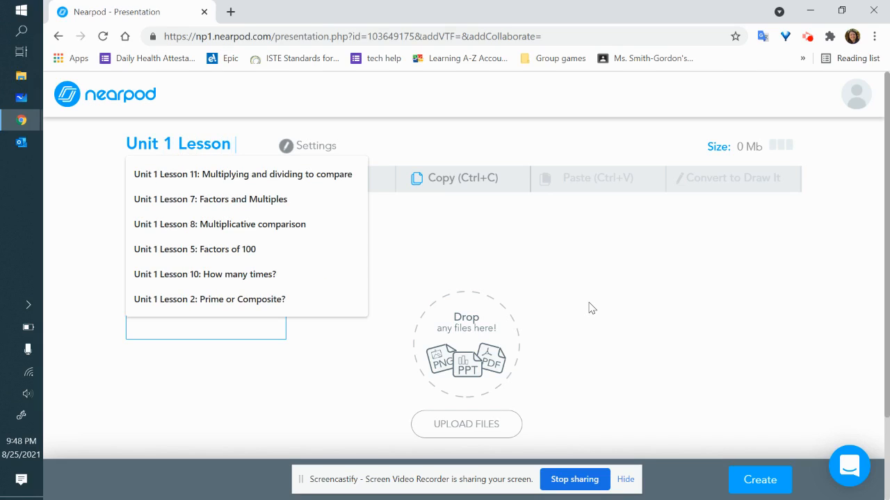
pyautogui.write('2')
pyautogui.press('BackSpace')
pyautogui.write('1')
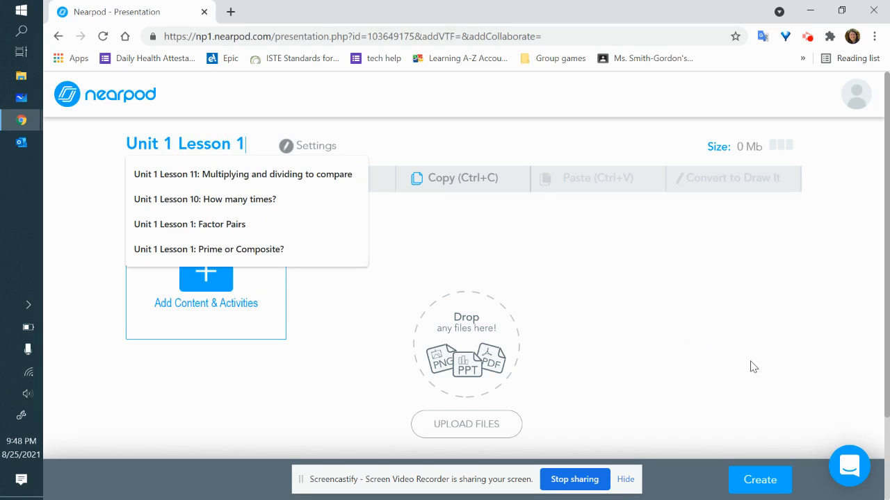
pyautogui.press('Return')
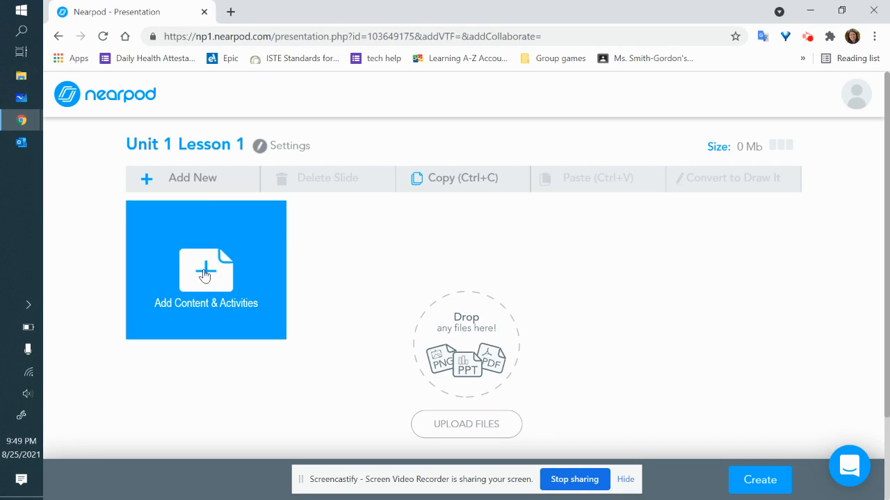
# Step: Upload the PowerPoint file "Grade 4-Unit 1-Lesson 01" from the computer into the lesson
pyautogui.moveTo(22, 132)
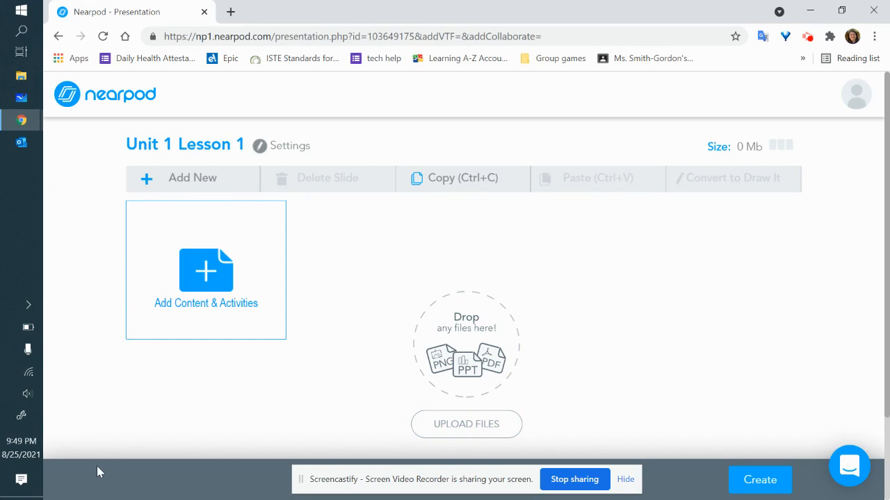
pyautogui.click(470, 422)
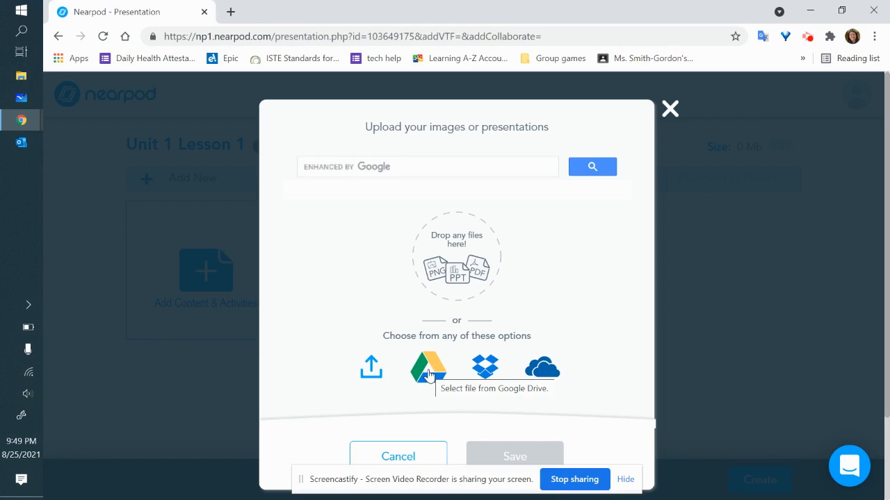
pyautogui.click(382, 375)
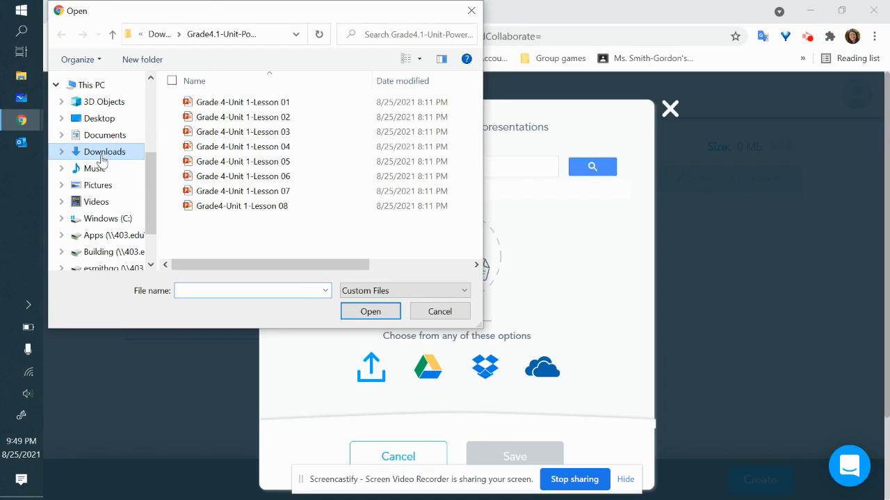
pyautogui.click(249, 104)
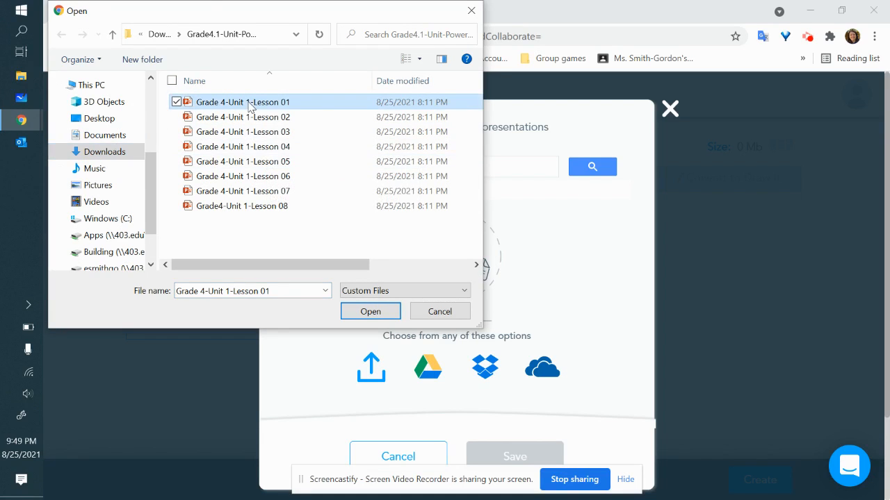
pyautogui.click(370, 311)
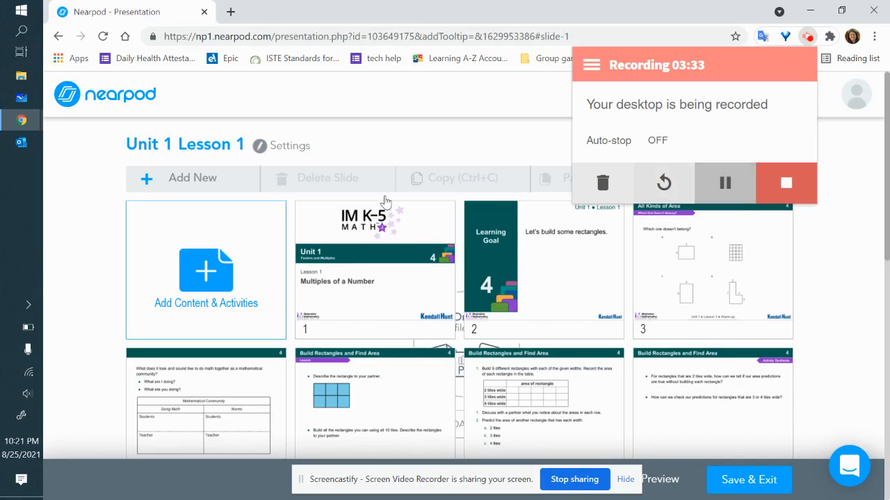
# Step: Delete the first slide, the "Multiples of a Number" title slide, from the lesson
pyautogui.click(838, 210)
pyautogui.scroll(-2, 448, 270)
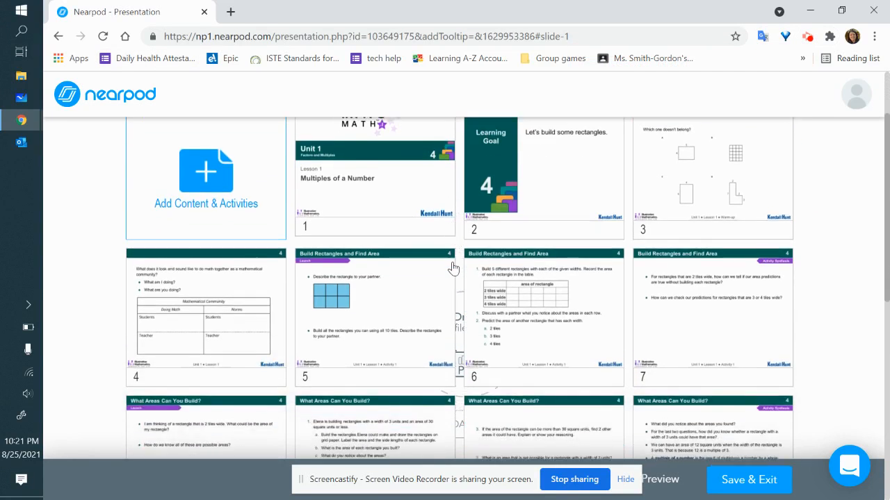
pyautogui.scroll(-3, 452, 268)
pyautogui.scroll(4, 452, 268)
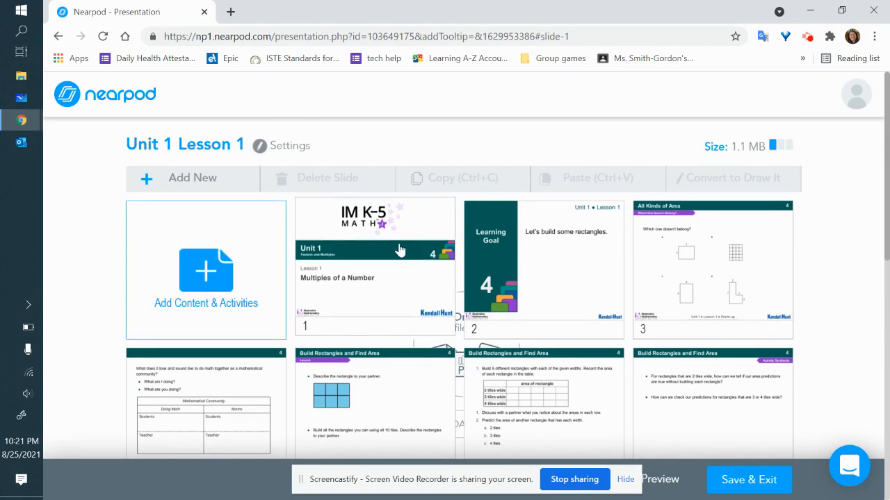
pyautogui.click(353, 284)
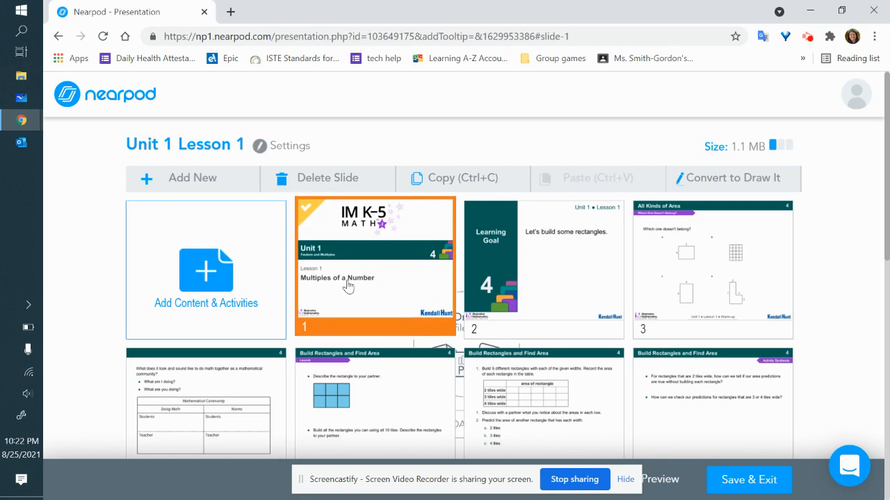
pyautogui.click(335, 175)
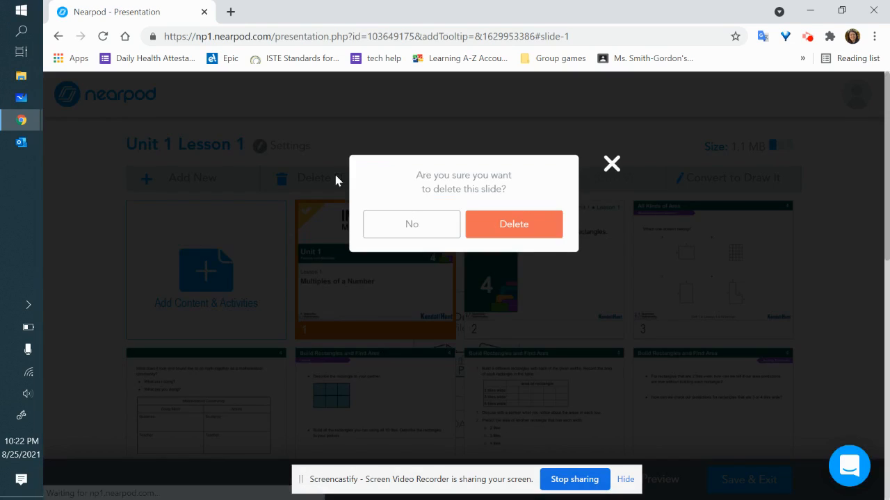
pyautogui.click(499, 241)
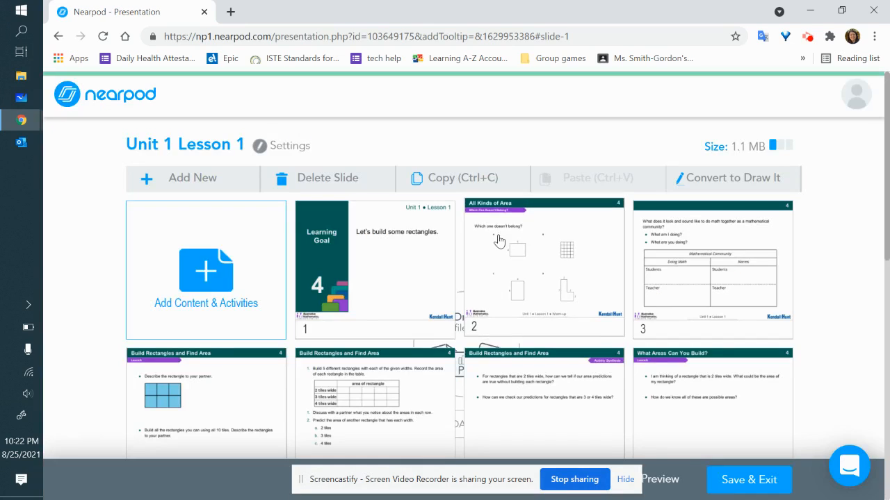
# Step: Open the Learning Goal slide for editing and add a text box reading "I can use rectangles to explore factors and multiples"
pyautogui.click(360, 252)
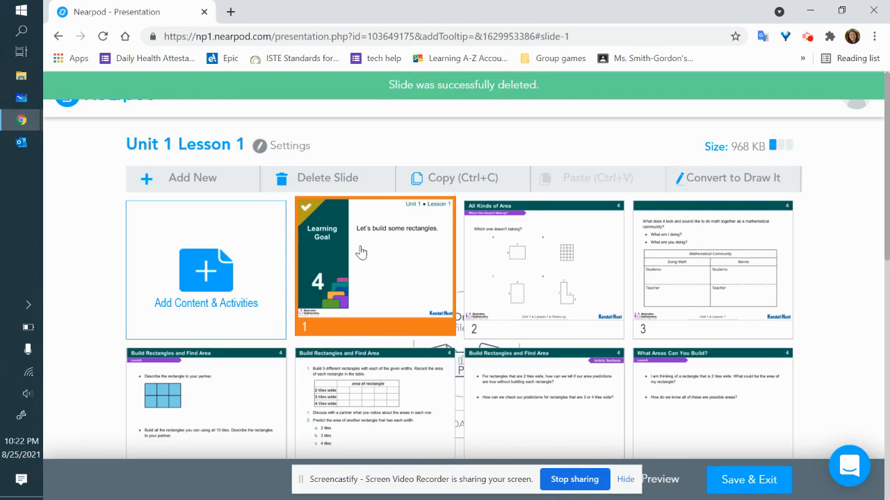
pyautogui.click(406, 271)
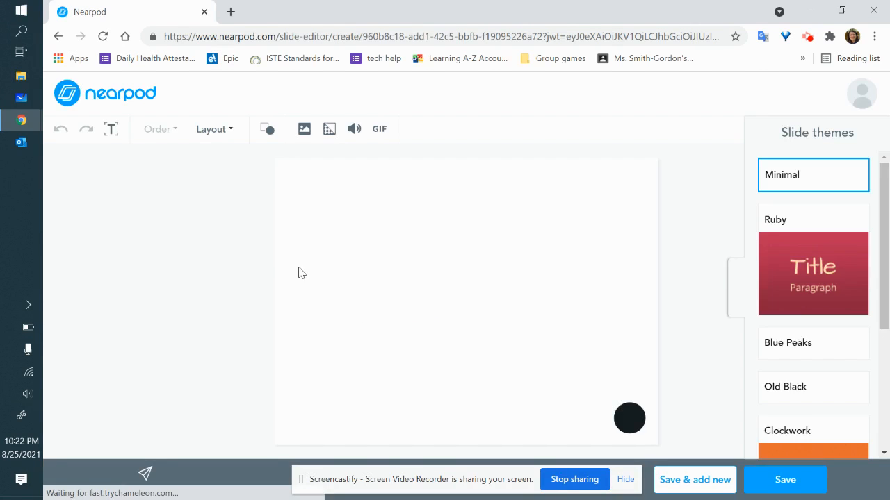
pyautogui.click(111, 128)
pyautogui.click(415, 309)
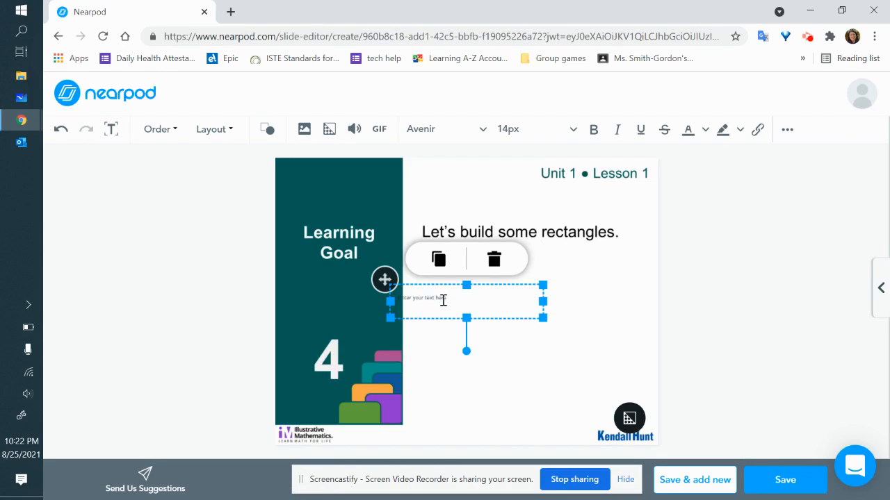
pyautogui.write('I can use rectangles to explore factors and multiples')
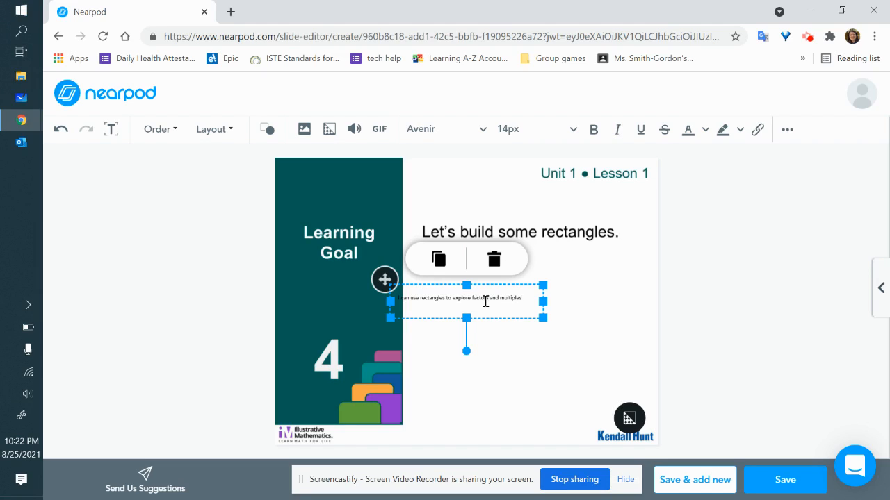
# Step: Set the new learning goal text to 48px and enlarge its text box so the whole sentence fits
pyautogui.tripleClick(516, 301)
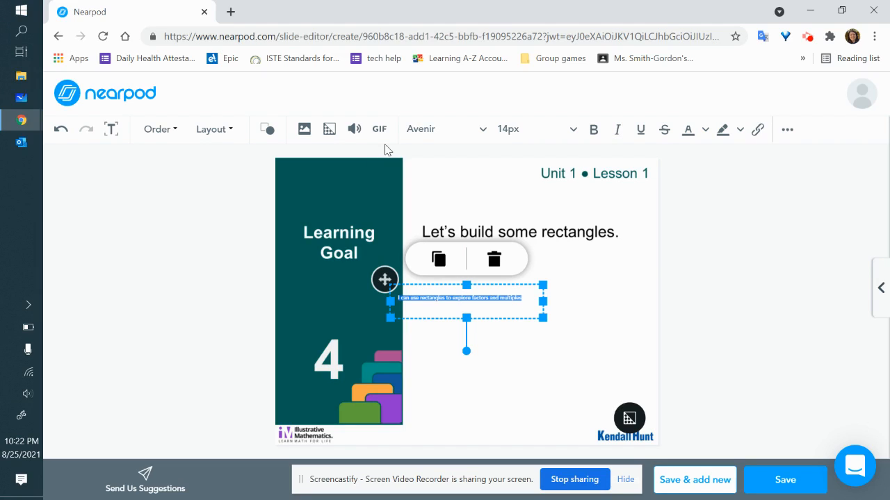
pyautogui.click(574, 132)
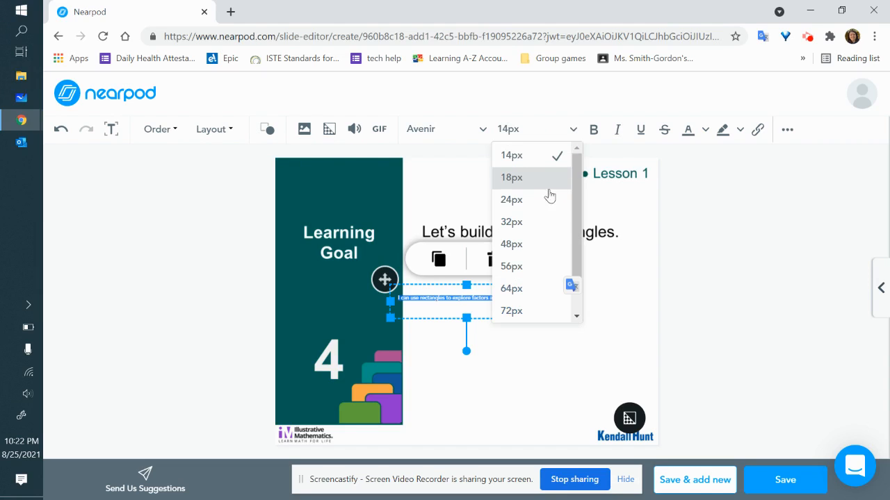
pyautogui.click(541, 228)
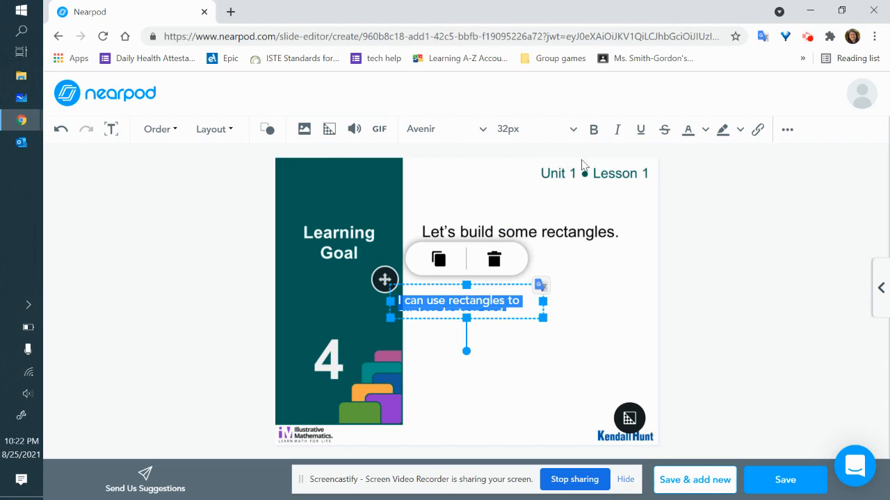
pyautogui.click(574, 132)
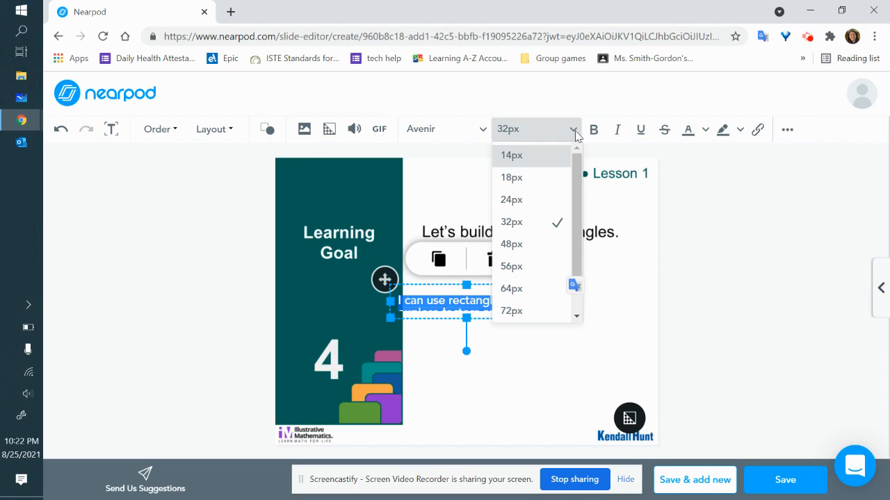
pyautogui.click(549, 248)
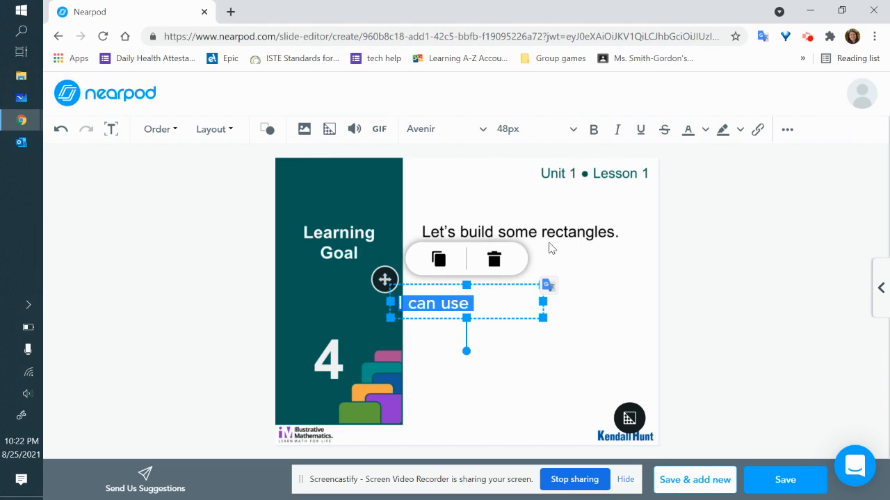
pyautogui.moveTo(542, 319); pyautogui.dragTo(642, 380)
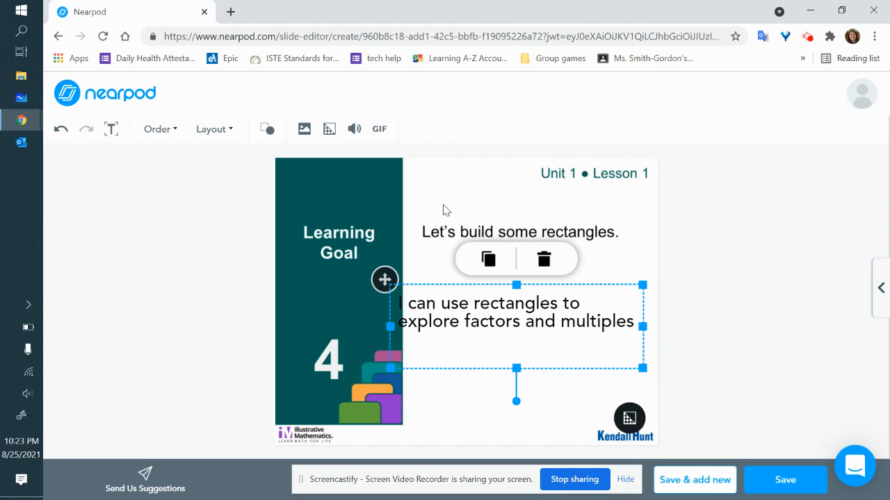
# Step: Apply a white highlight to the whole "I can use rectangles" sentence
pyautogui.tripleClick(479, 327)
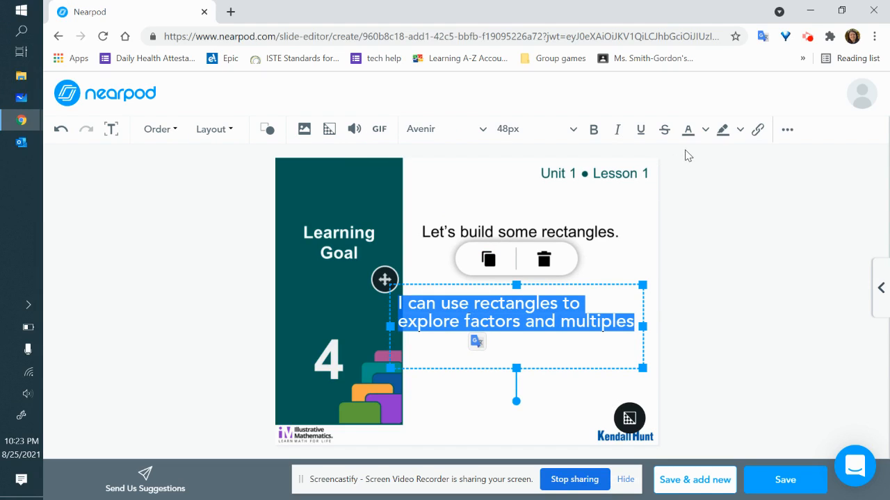
pyautogui.click(741, 132)
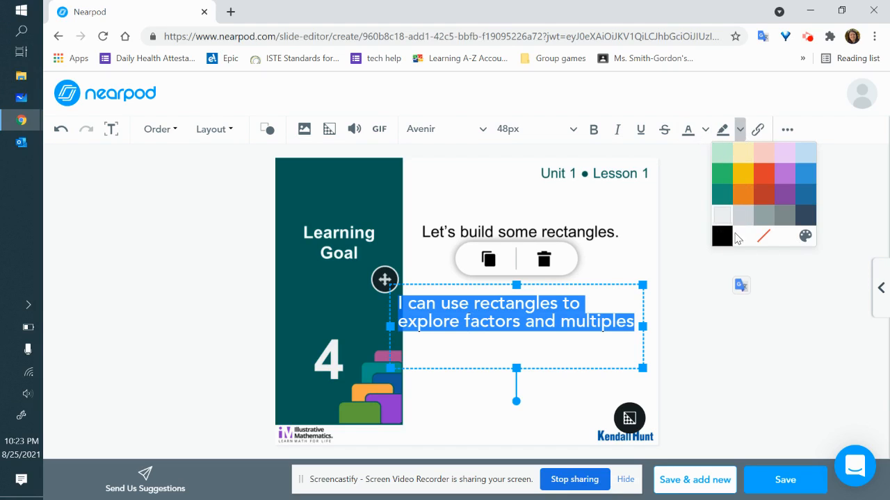
pyautogui.moveTo(491, 319); pyautogui.dragTo(469, 231)
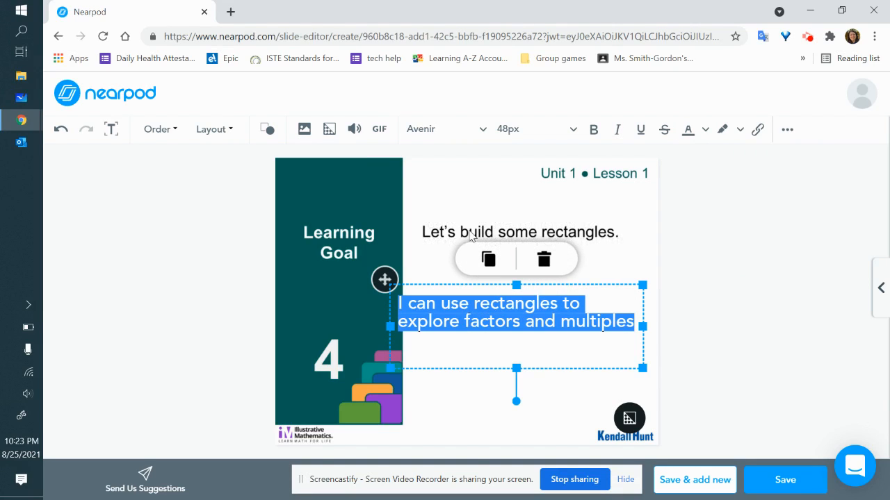
# Step: Move the highlighted text box up over the original "Let's build some rectangles." line to cover it
pyautogui.click(532, 396)
pyautogui.click(457, 321)
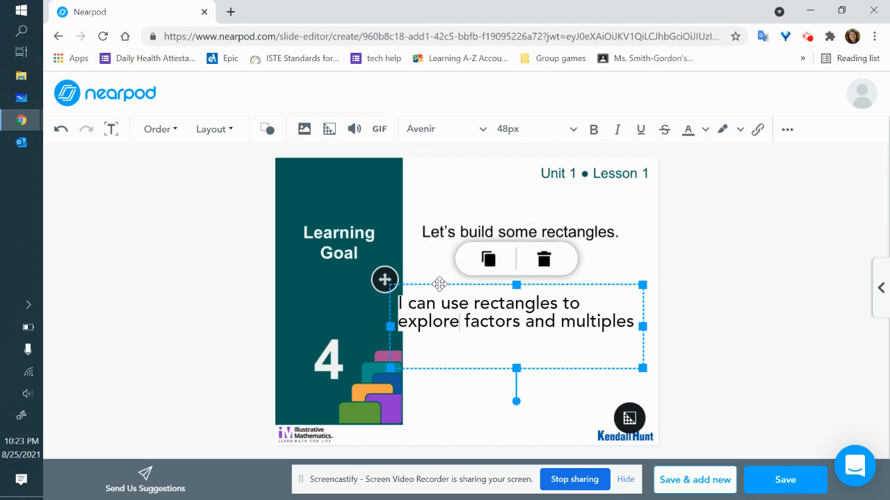
pyautogui.moveTo(440, 284); pyautogui.dragTo(462, 196)
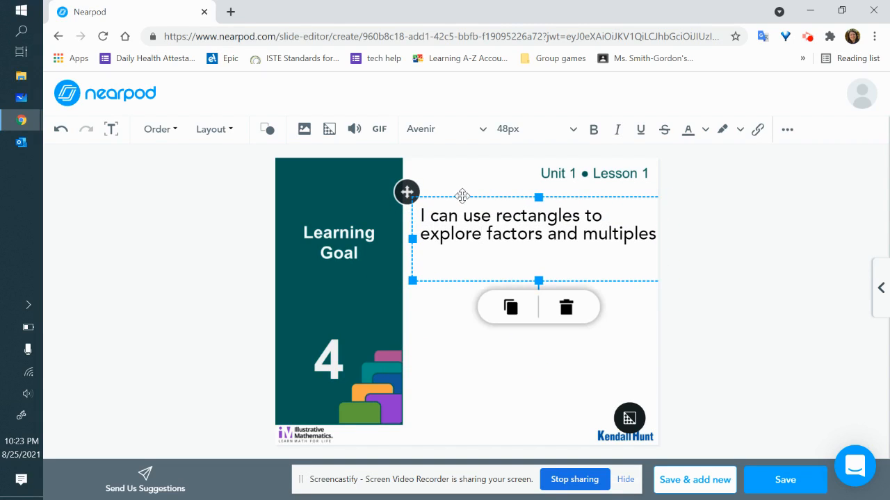
pyautogui.click(669, 238)
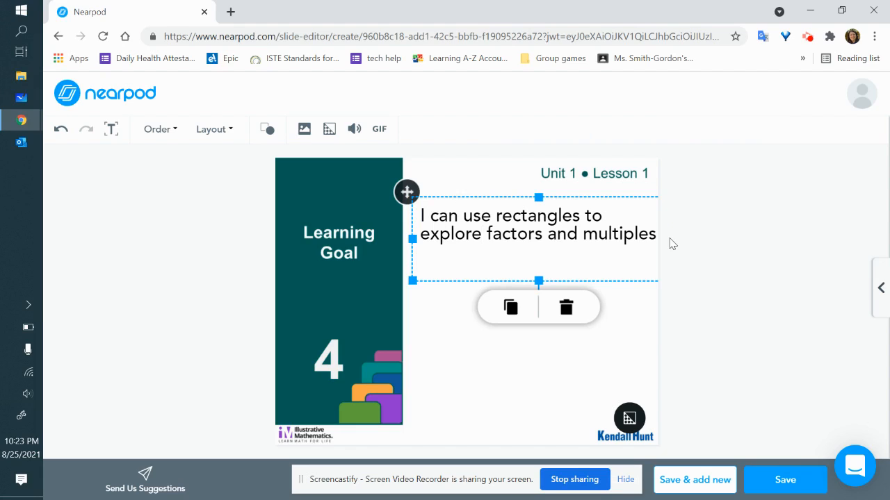
# Step: Save the edited Learning Goal slide and convert slide 2, "Which one doesn't belong?", to a Draw It without keeping the original
pyautogui.click(798, 485)
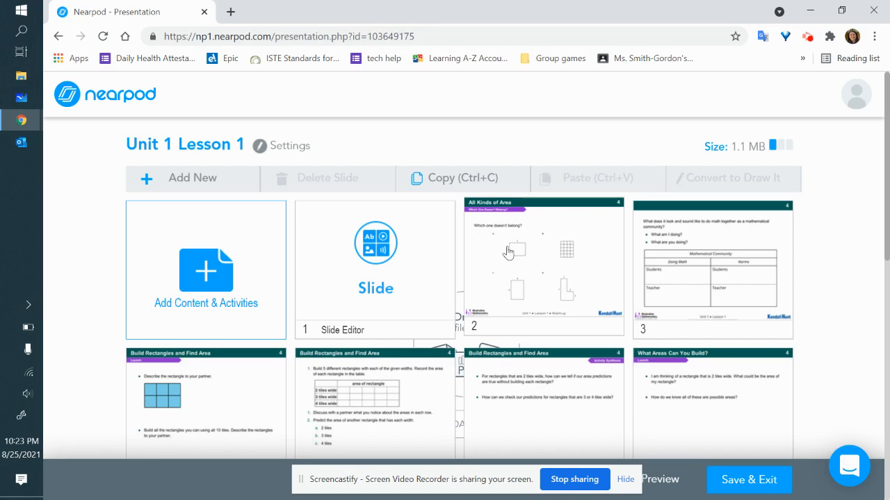
pyautogui.click(544, 303)
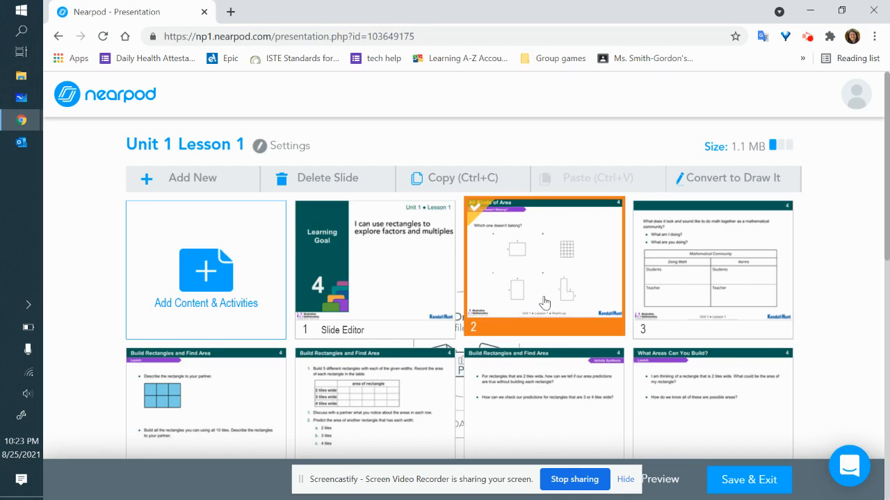
pyautogui.click(736, 178)
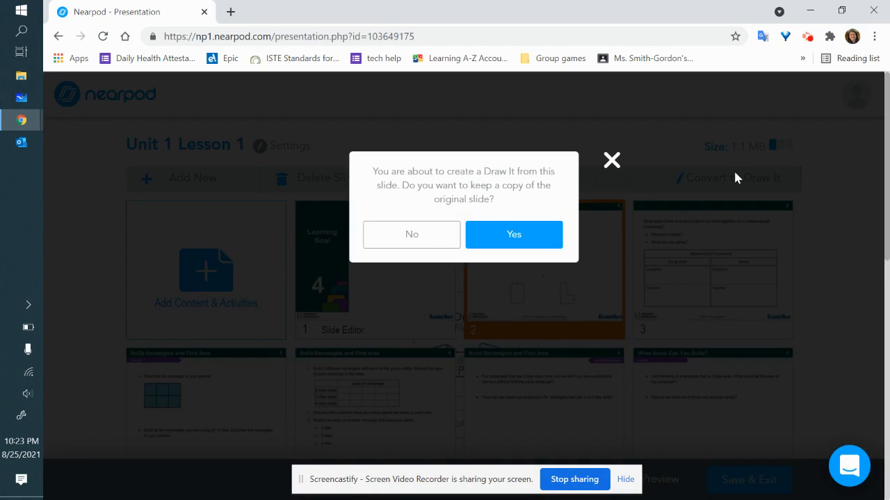
pyautogui.click(413, 248)
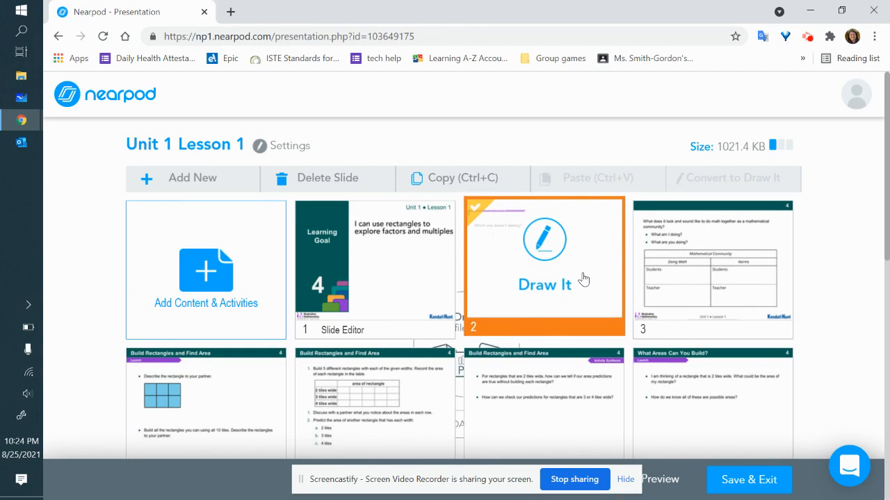
# Step: Add the instructions "Don't forget to say WHY it doesn't belong!" to the slide 2 Draw It activity and save it
pyautogui.click(553, 308)
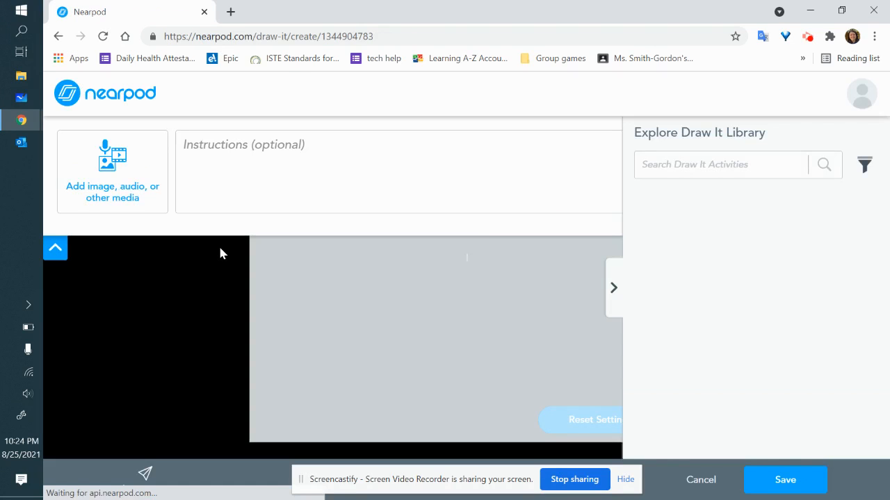
pyautogui.click(301, 149)
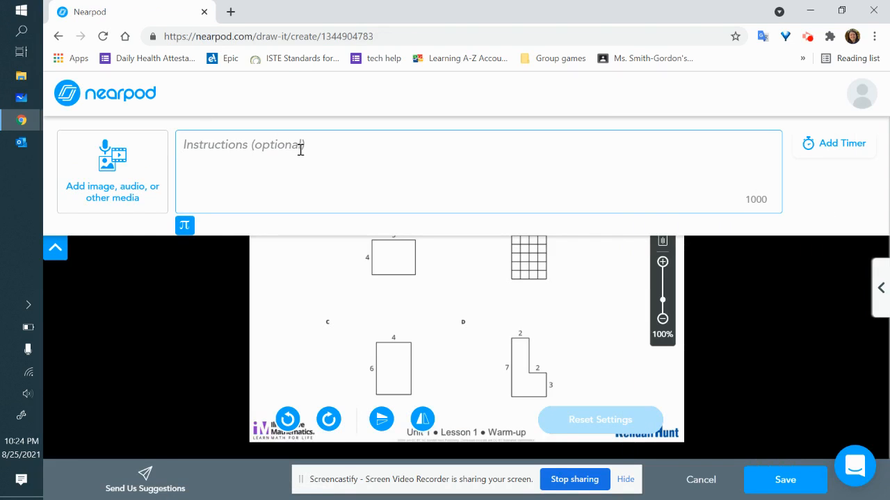
pyautogui.write("DOn't")
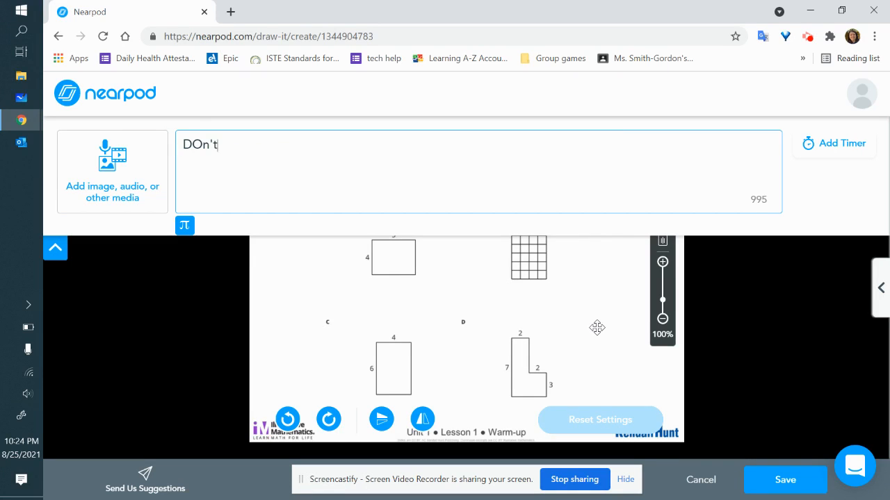
pyautogui.write(' forget to s')
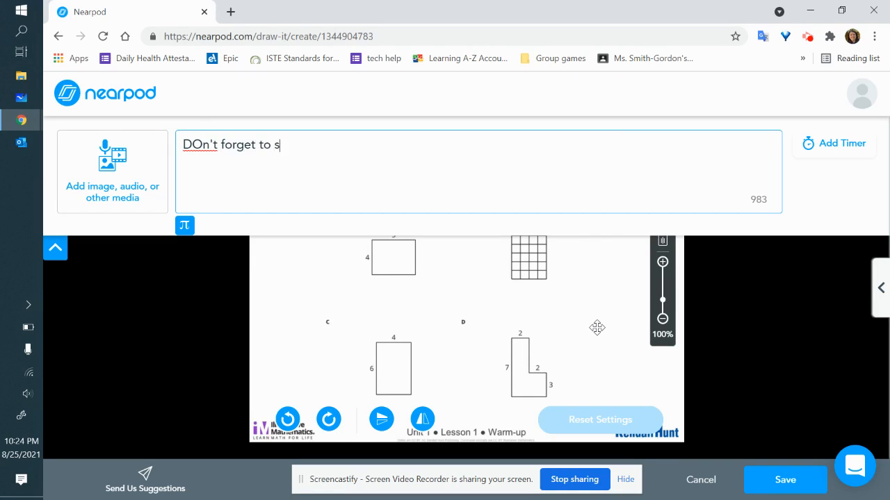
pyautogui.write("ay WHY it doesn't belon")
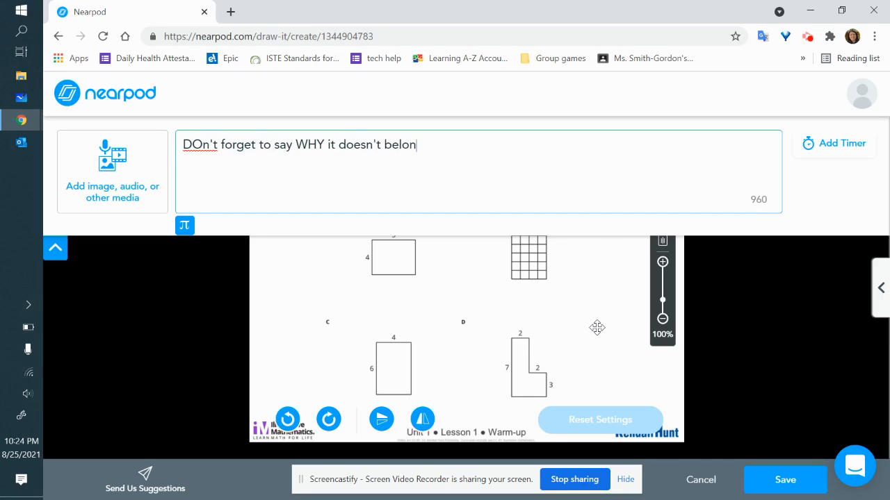
pyautogui.write('g!')
pyautogui.doubleClick(204, 143)
pyautogui.click(204, 143)
pyautogui.press('BackSpace')
pyautogui.write('o')
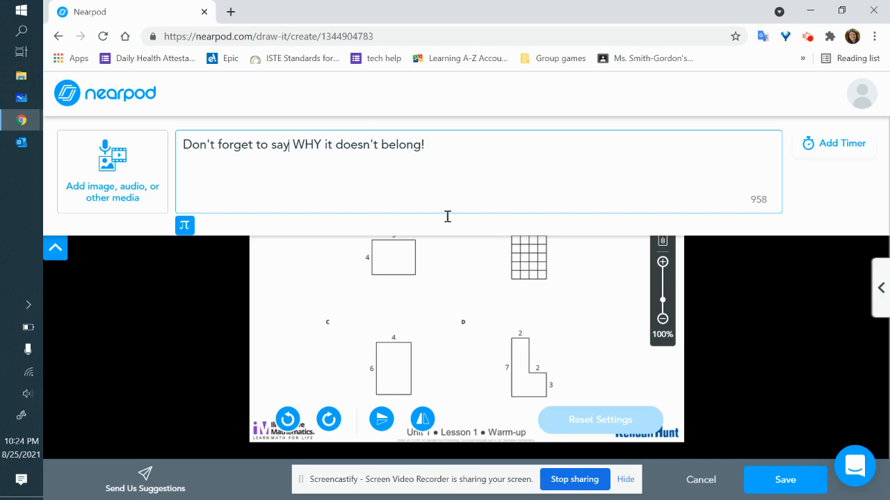
pyautogui.click(761, 479)
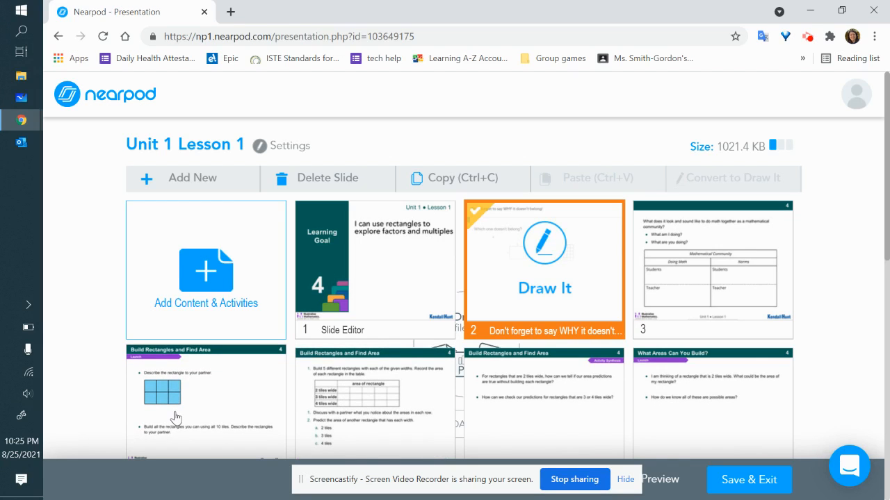
# Step: Select slide 4 and start adding a new Collaborate Board activity to the lesson
pyautogui.scroll(-1, 233, 445)
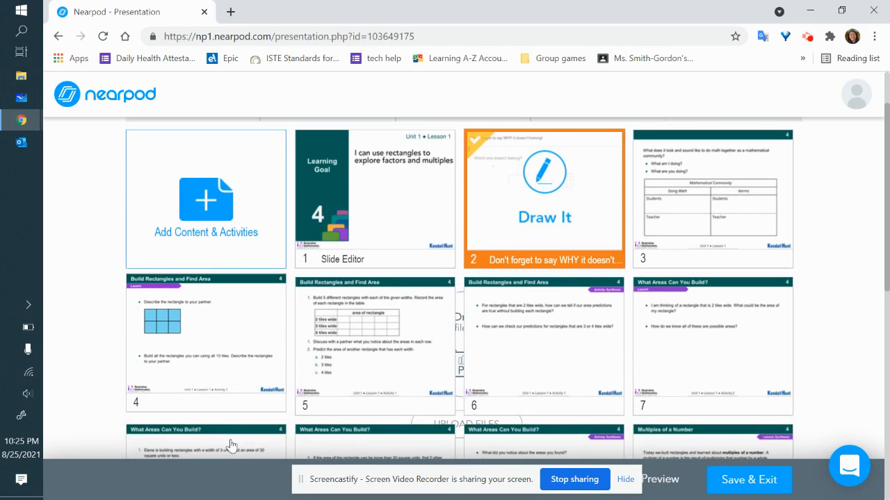
pyautogui.click(179, 321)
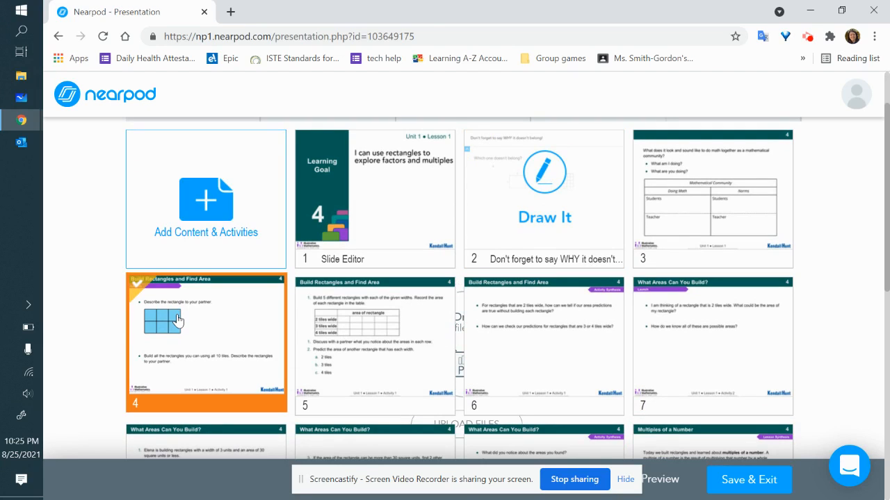
pyautogui.scroll(1, 179, 322)
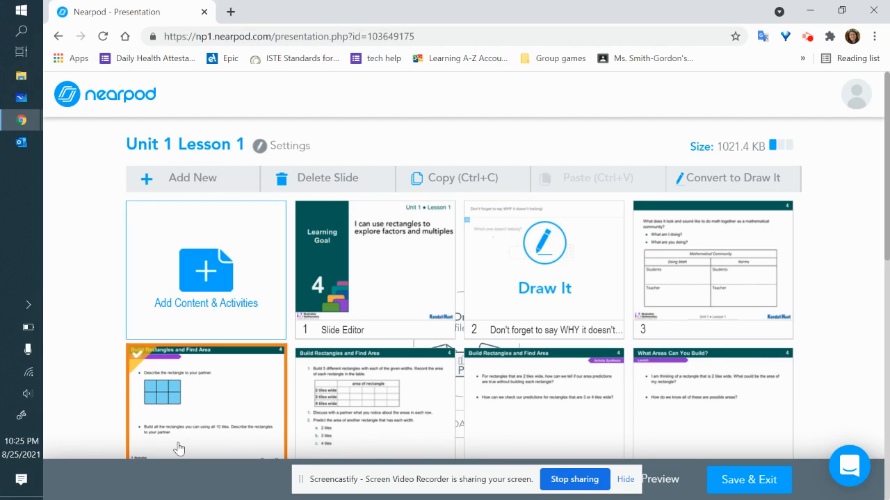
pyautogui.click(218, 178)
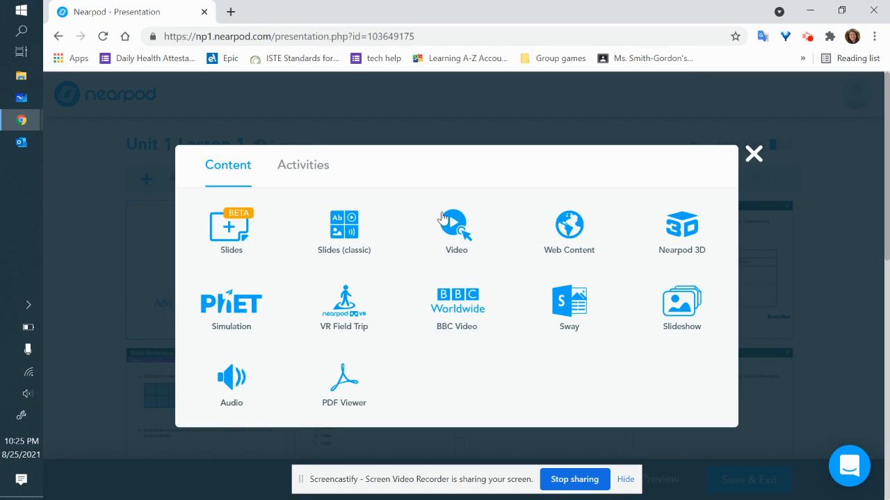
pyautogui.click(304, 165)
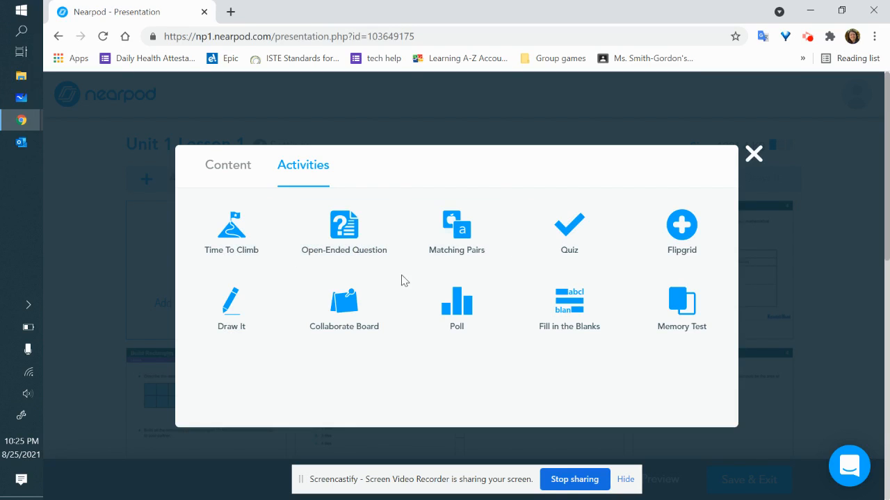
pyautogui.click(347, 297)
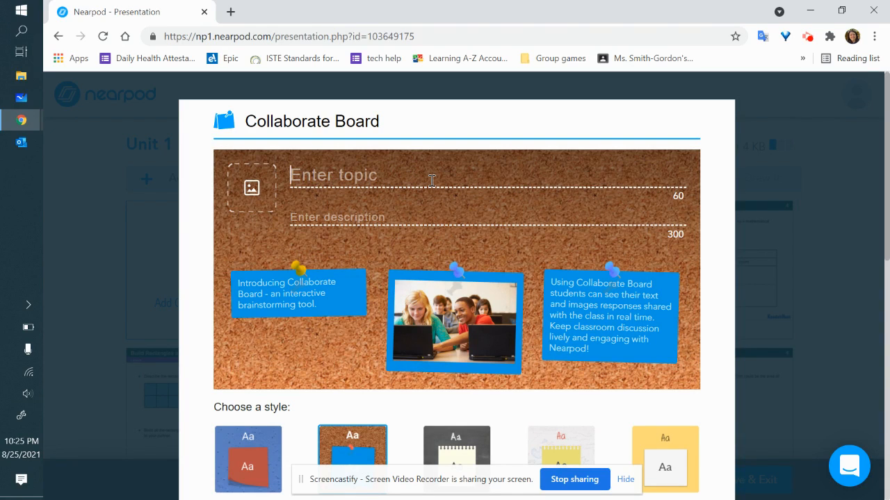
# Step: Set the Collaborate Board topic to "What did you notice about the rectangles?" and save it with the corkboard style
pyautogui.write('What')
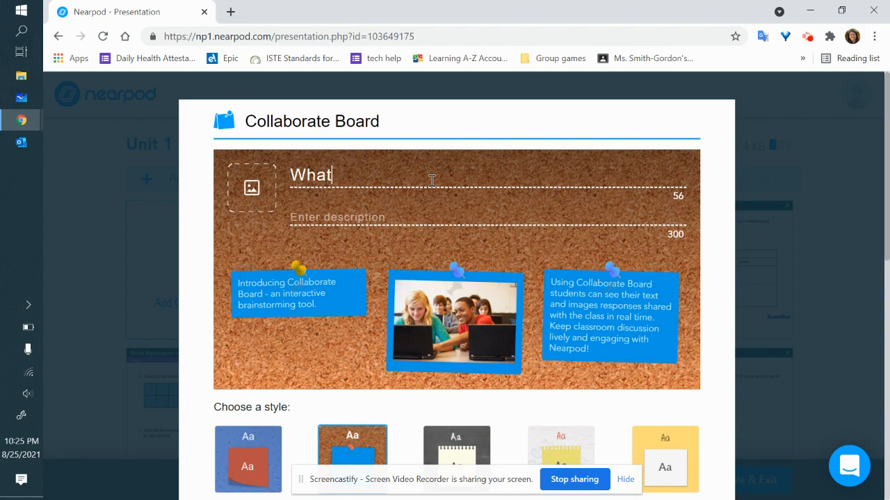
pyautogui.write(' did you notice abou')
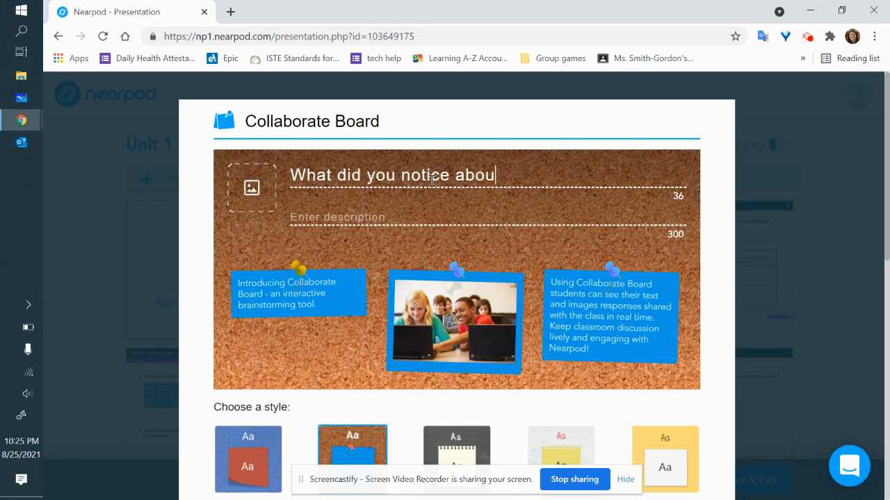
pyautogui.write('t the recta')
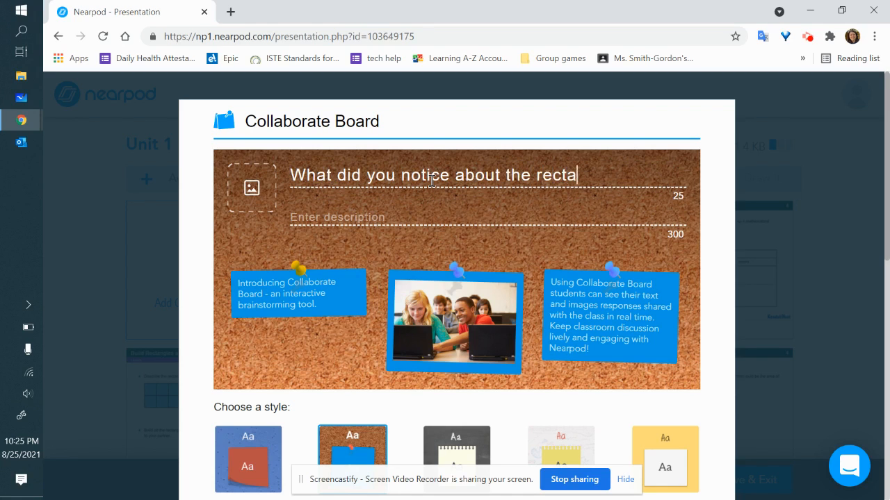
pyautogui.write('ngles?')
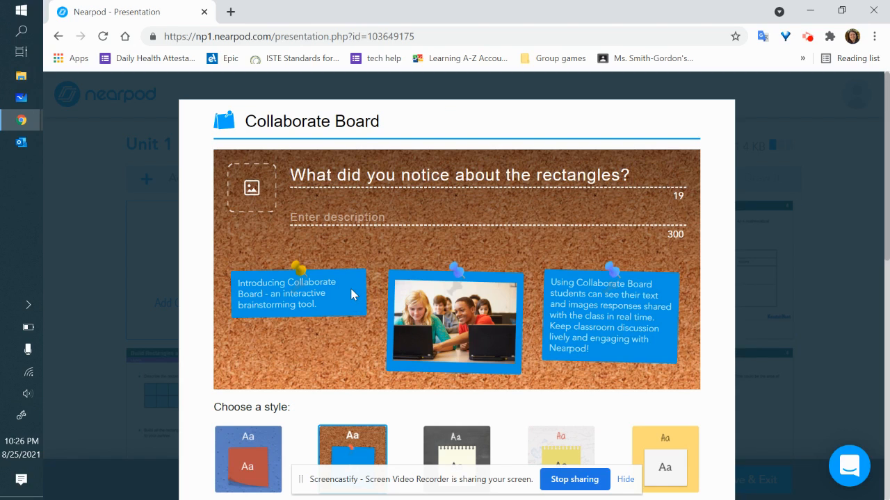
pyautogui.scroll(-1, 665, 354)
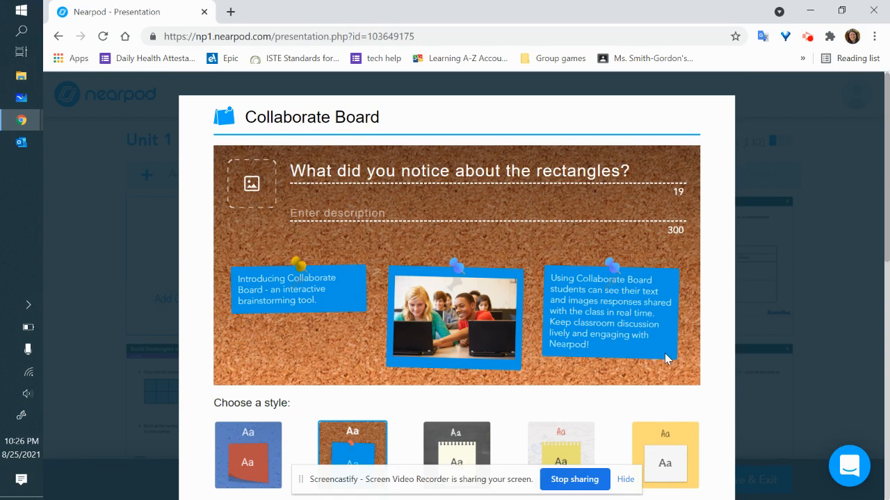
pyautogui.scroll(-3, 664, 354)
pyautogui.click(657, 288)
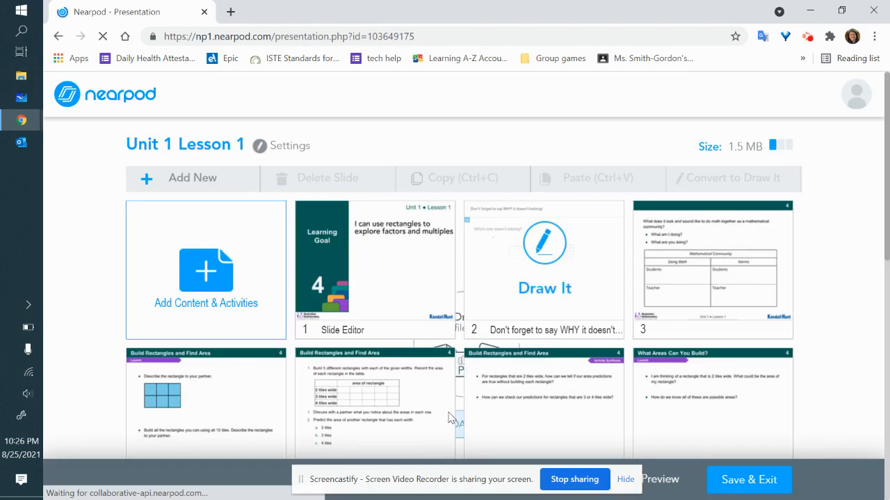
# Step: Look through the lesson's slides to check their order and where the new Collaborate Board sits
pyautogui.scroll(-3, 448, 417)
pyautogui.scroll(-2, 449, 417)
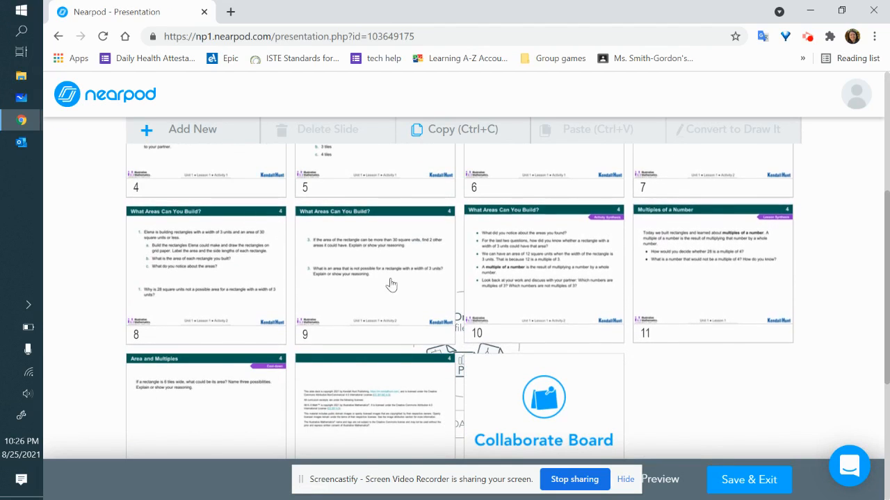
pyautogui.scroll(2, 196, 317)
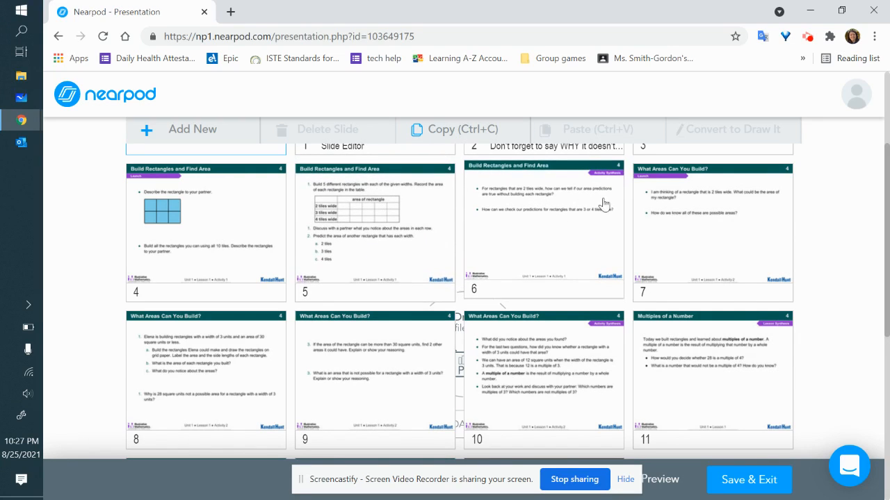
pyautogui.click(751, 221)
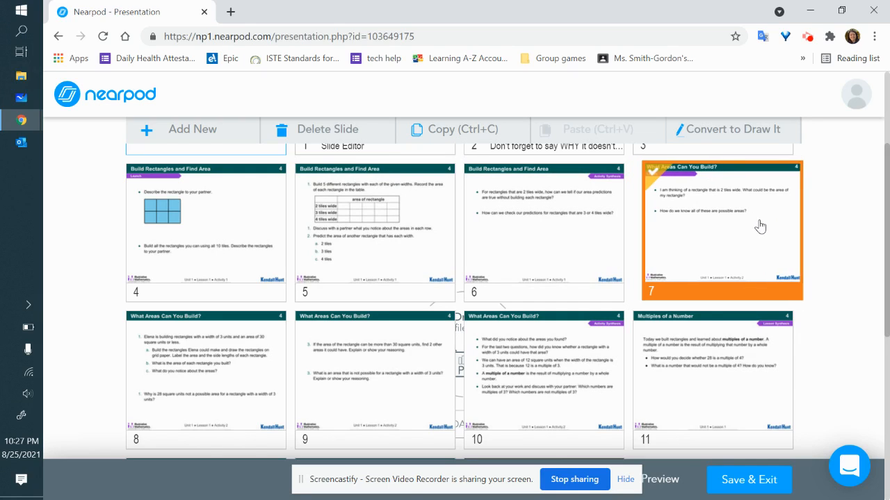
pyautogui.click(746, 230)
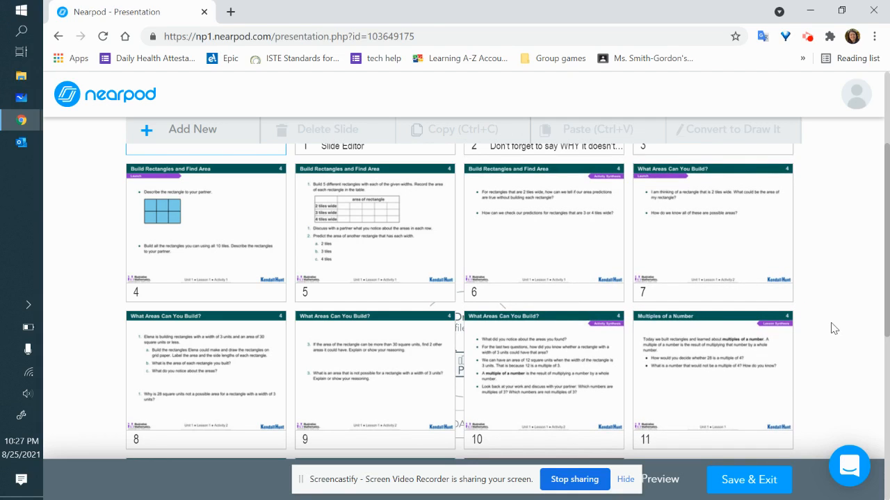
pyautogui.scroll(3, 542, 291)
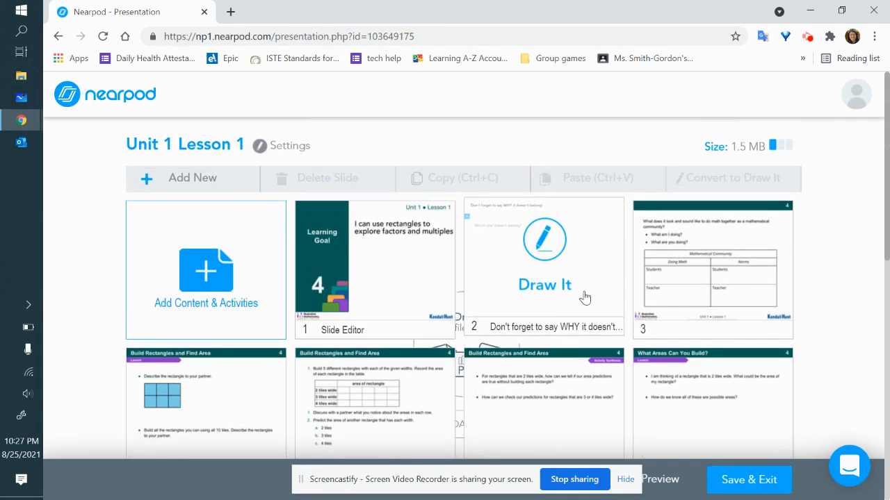
# Step: Move the Collaborate Board from the end of the lesson to position 5, right after the "Describe the rectangle to your partner" slide
pyautogui.scroll(-5, 584, 298)
pyautogui.scroll(-2, 585, 297)
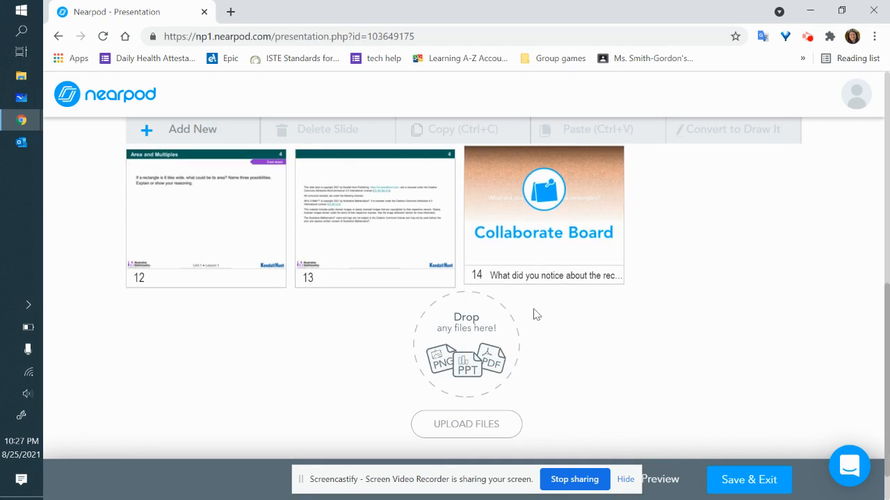
pyautogui.moveTo(540, 186); pyautogui.dragTo(215, 173)
pyautogui.scroll(5, 244, 260)
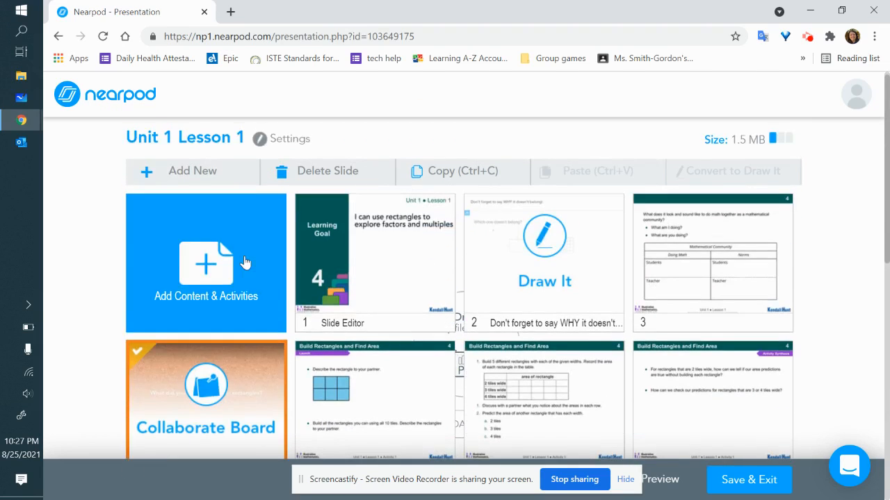
pyautogui.moveTo(256, 410); pyautogui.dragTo(415, 412)
pyautogui.click(68, 354)
# Step: Save the finished lesson, exit to the My Lessons library and find Unit 1 Lesson 1 there
pyautogui.scroll(-5, 68, 354)
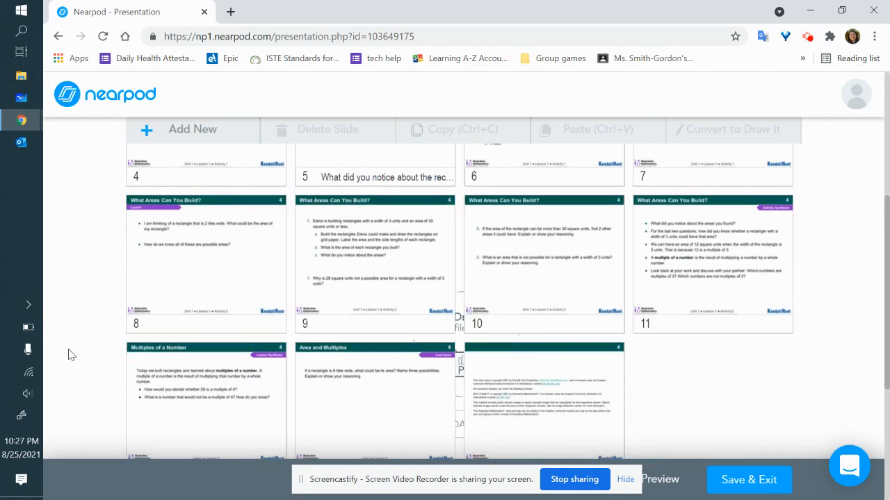
pyautogui.click(763, 481)
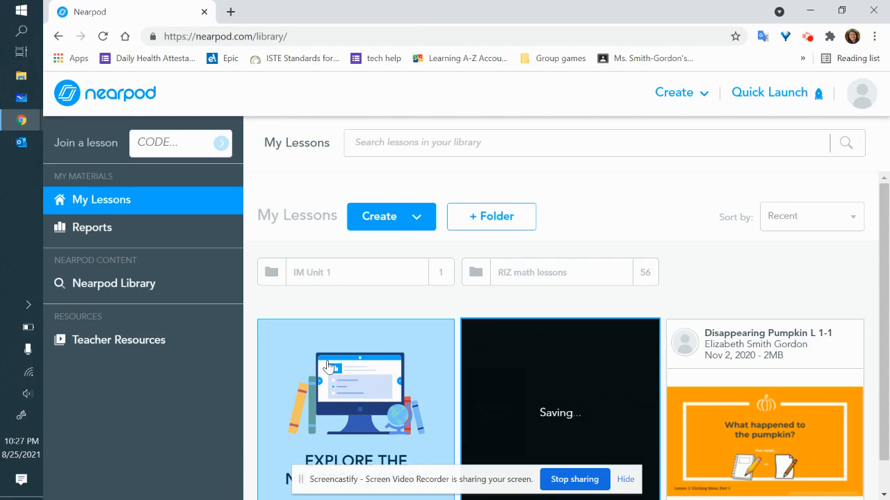
pyautogui.scroll(-1, 328, 366)
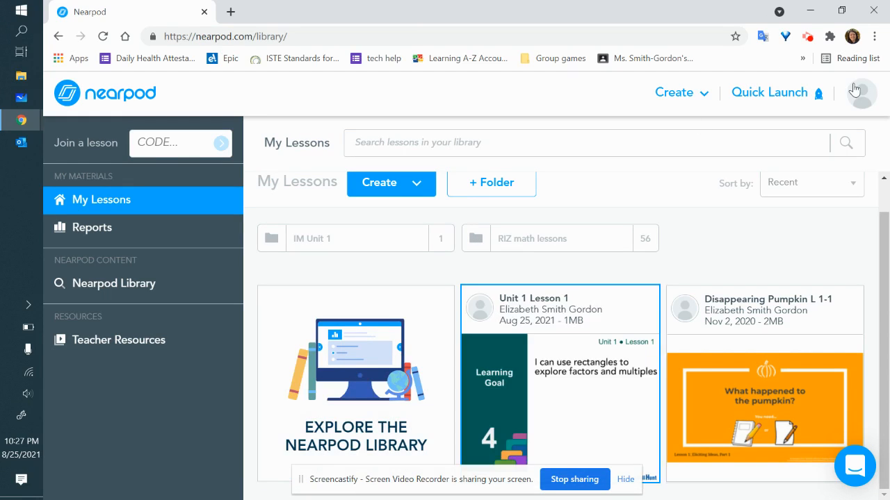
# Step: Launch Unit 1 Lesson 1 in Live Participation mode and copy the student join link
pyautogui.moveTo(532, 369)
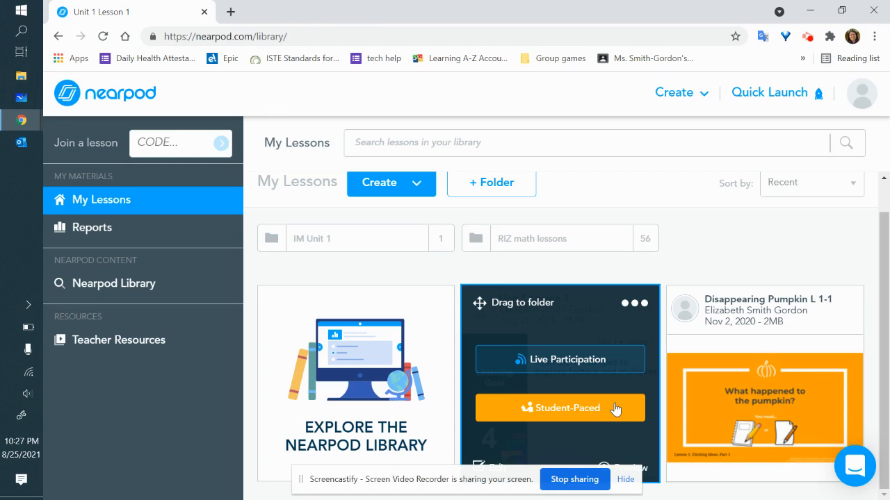
pyautogui.click(596, 362)
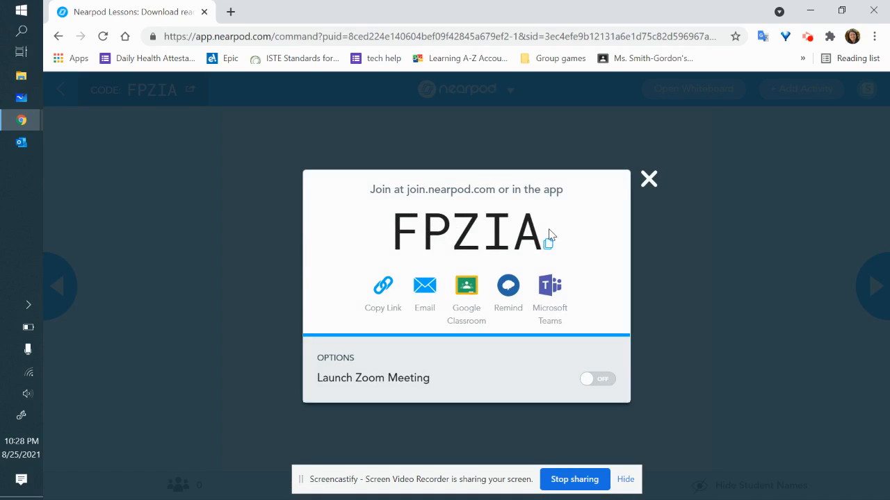
pyautogui.click(393, 300)
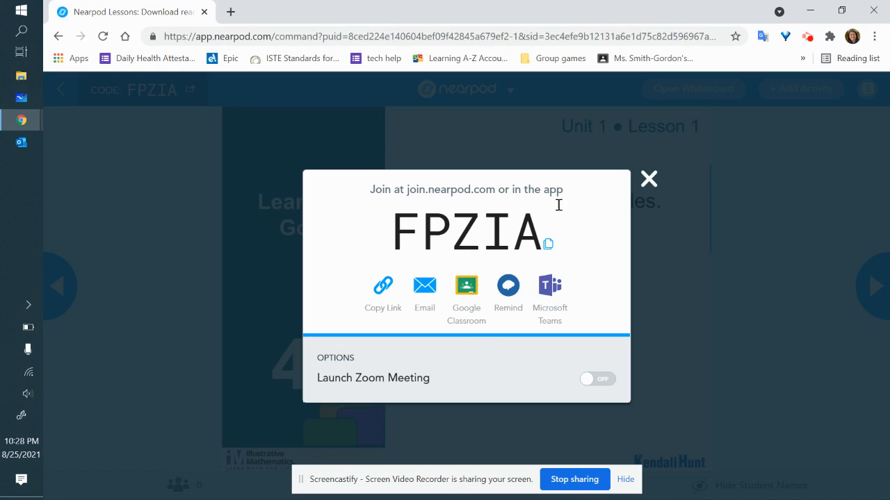
pyautogui.click(649, 180)
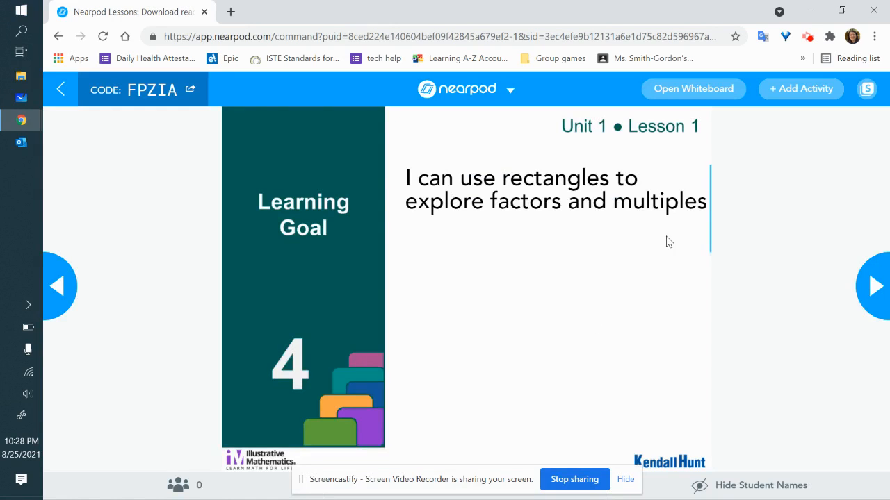